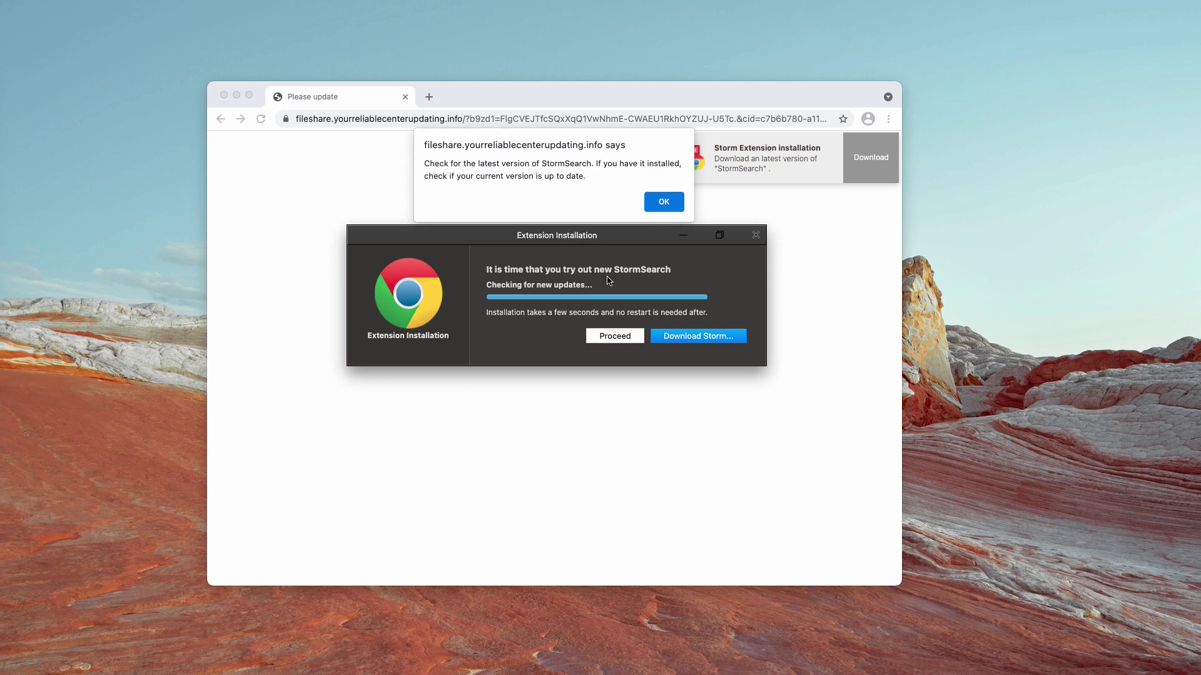
Dismiss the StormSearch update alert, follow its download offer and add the Storm Search extension to Chrome.
left_click(658, 209)
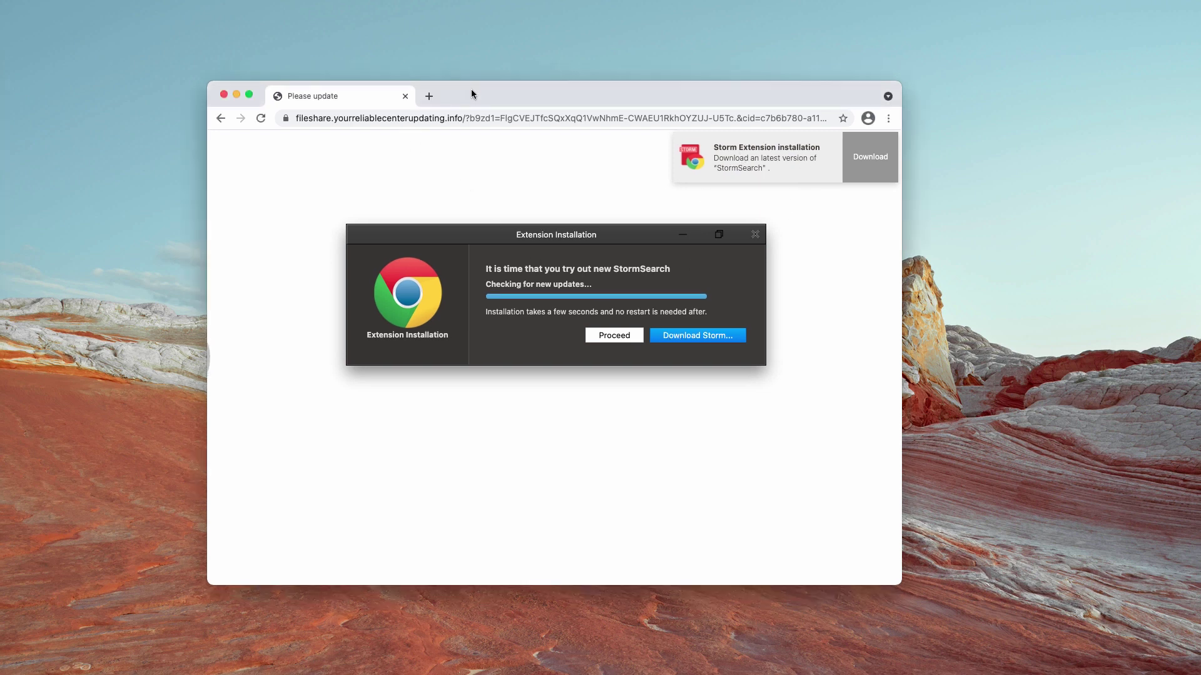
left_click(672, 339)
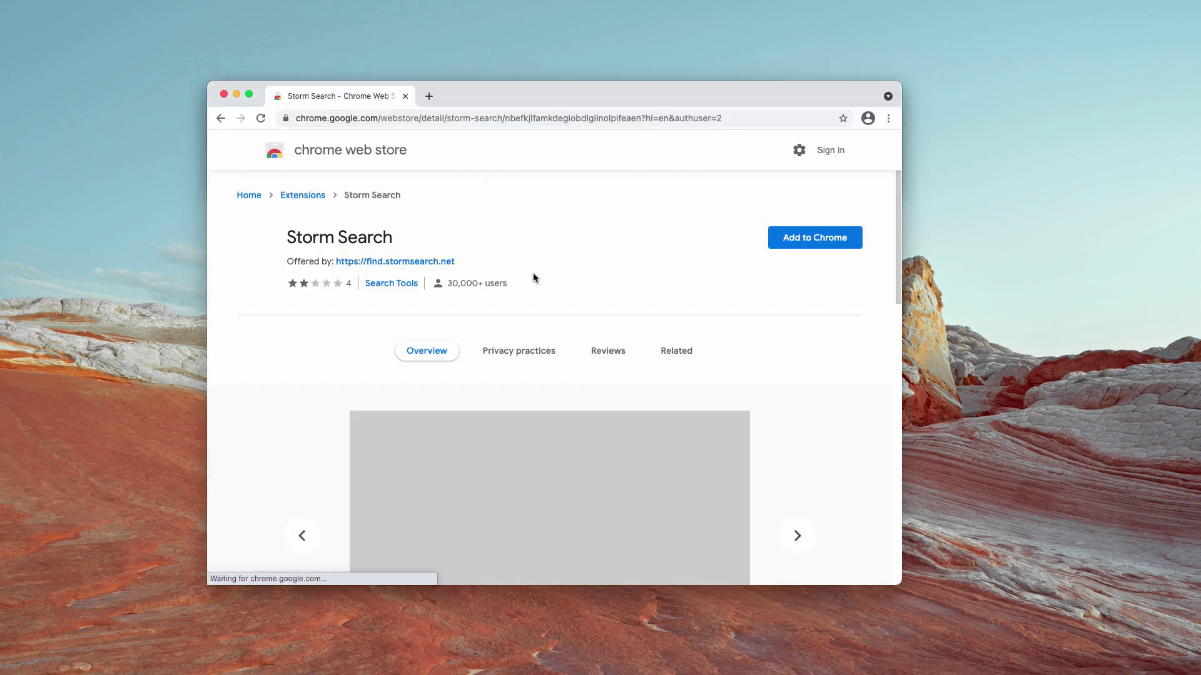
left_click(798, 247)
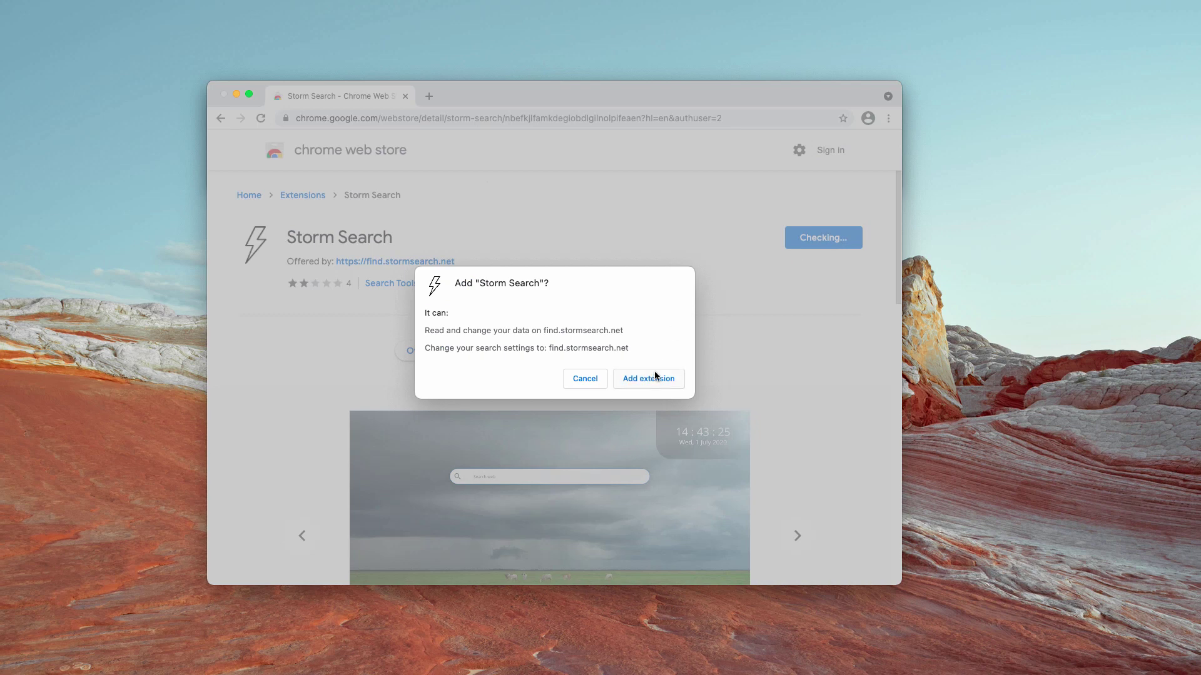
left_click(655, 377)
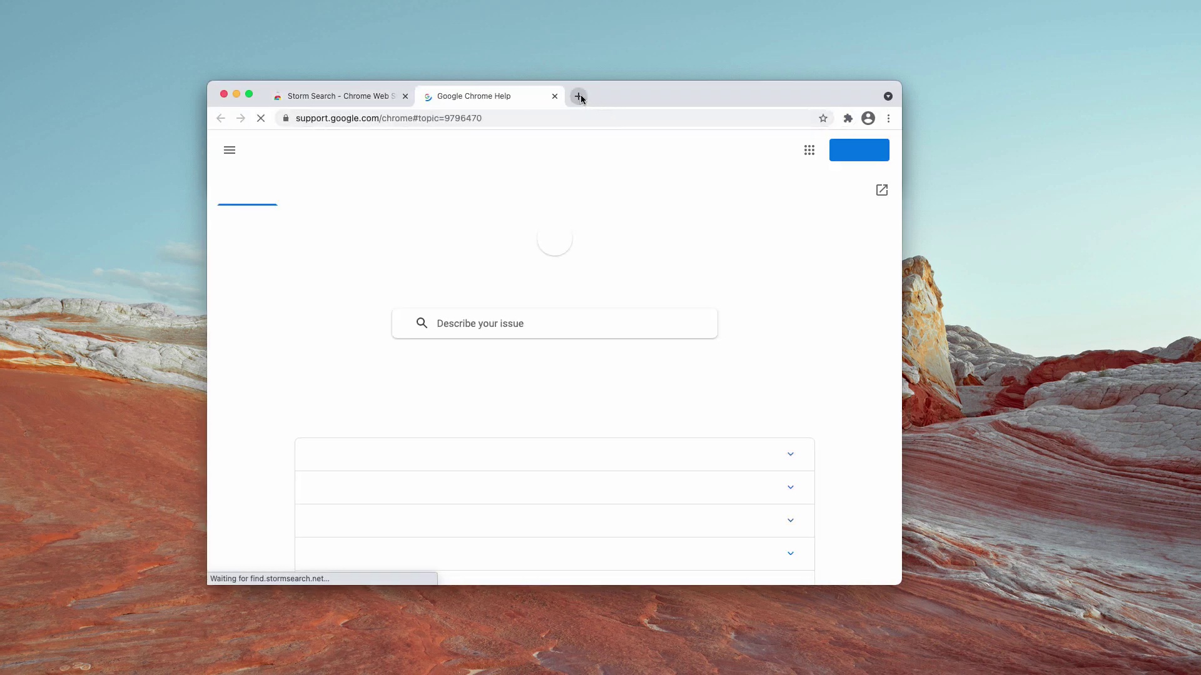
Search for "car" from a new tab and keep the search provider set by Storm Search.
left_click(579, 97)
left_click(554, 97)
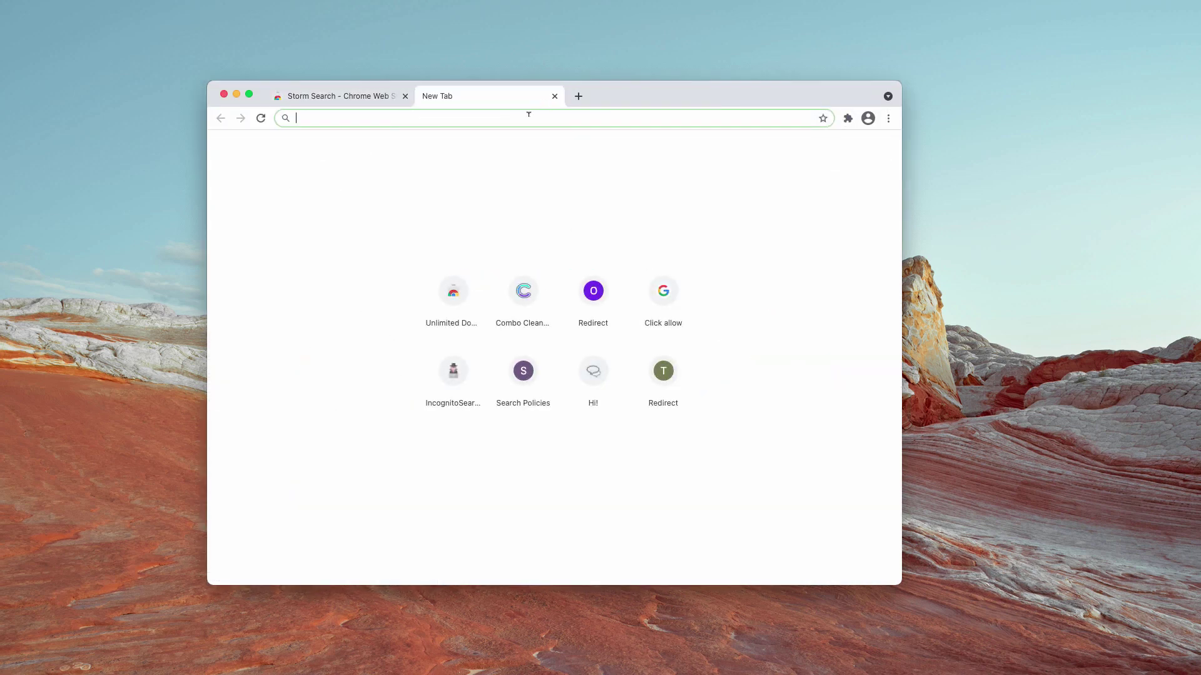
type("cat")
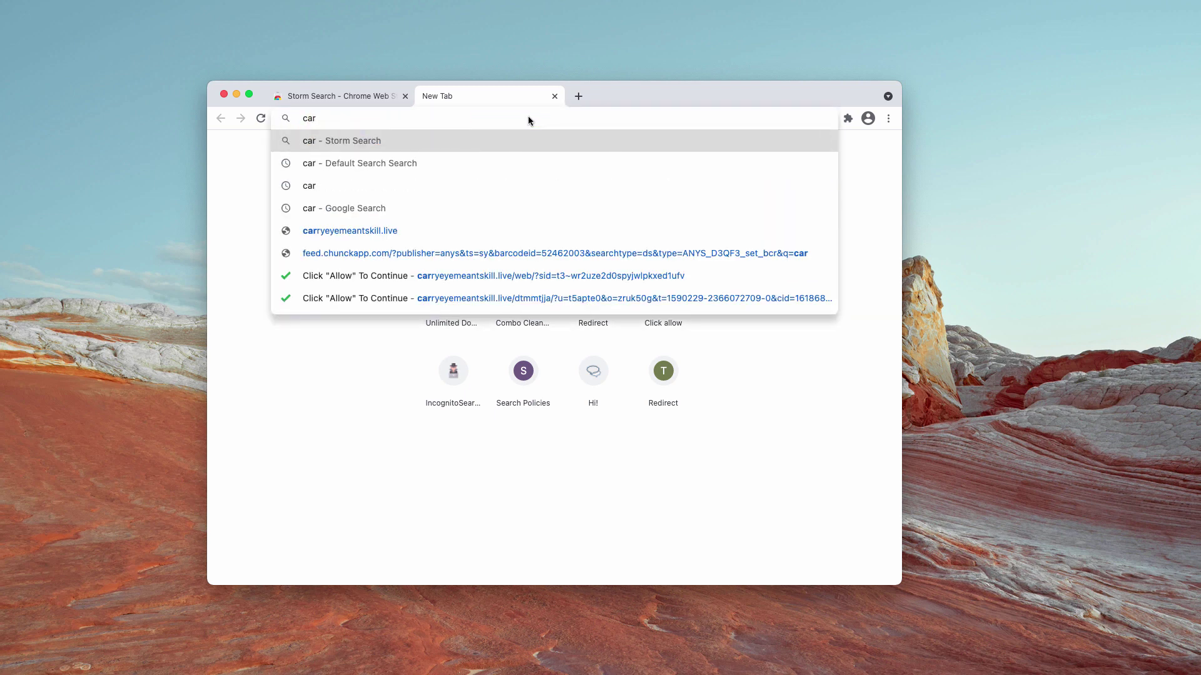
key("Return")
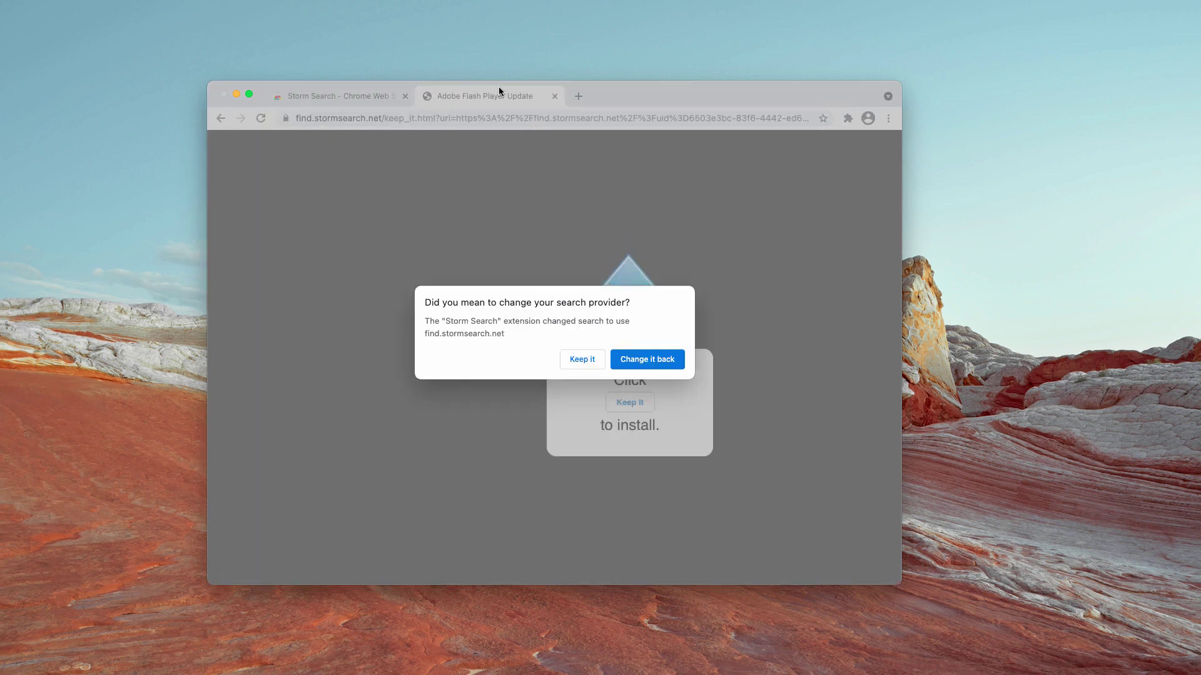
left_click(574, 363)
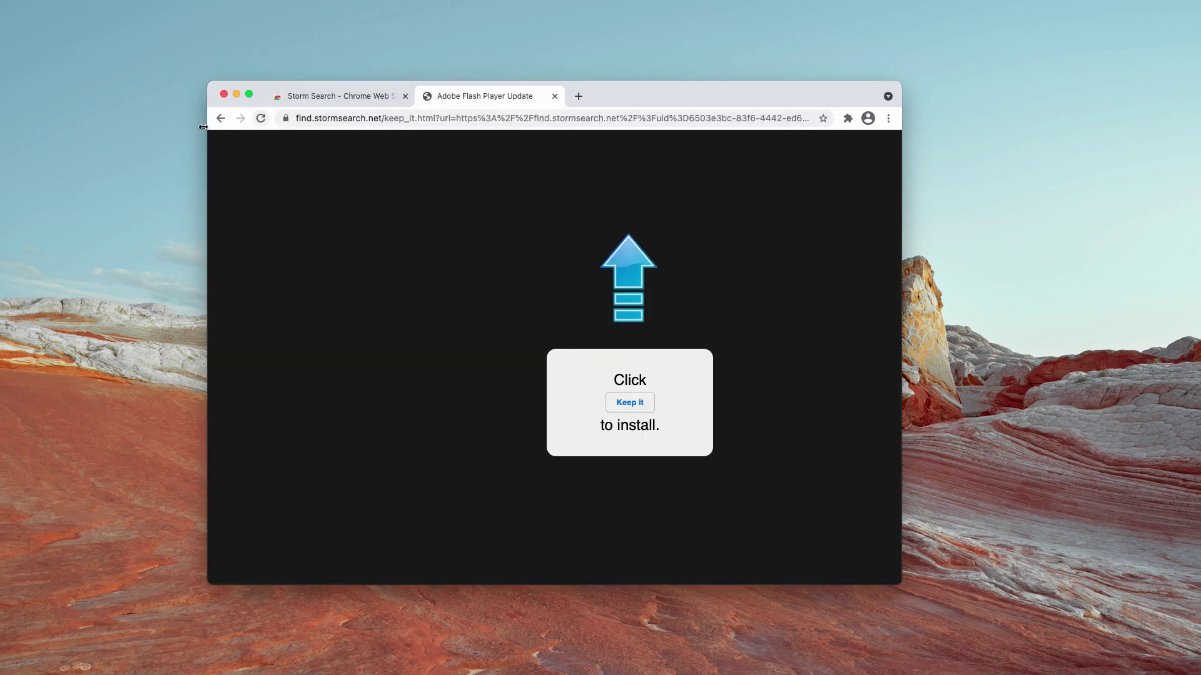
Repeat the "car" search in another new tab, check the search results page and close both search tabs.
left_click(578, 96)
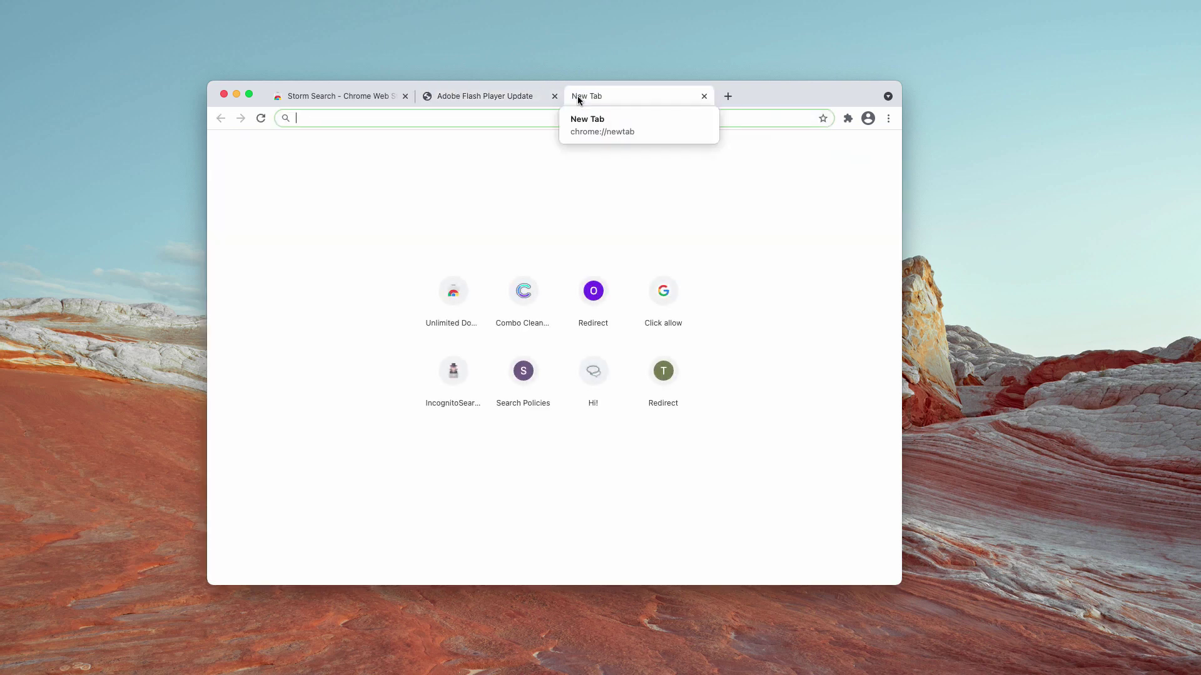
type("car")
key("Return")
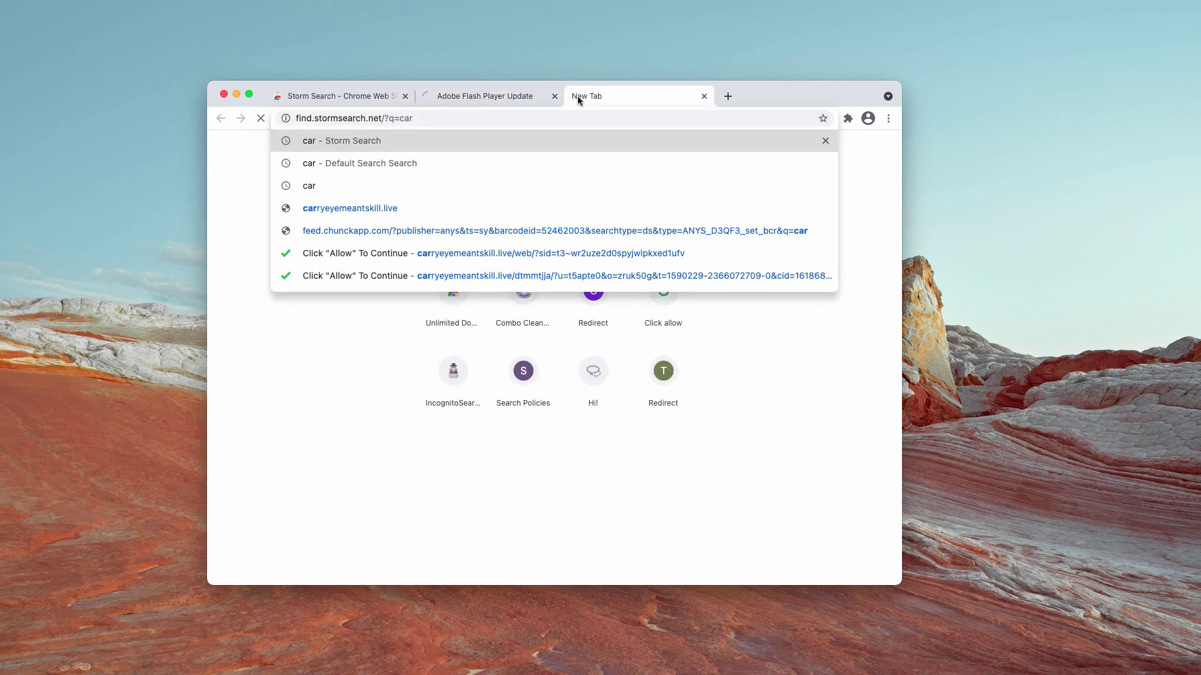
left_click(704, 96)
left_click(493, 158)
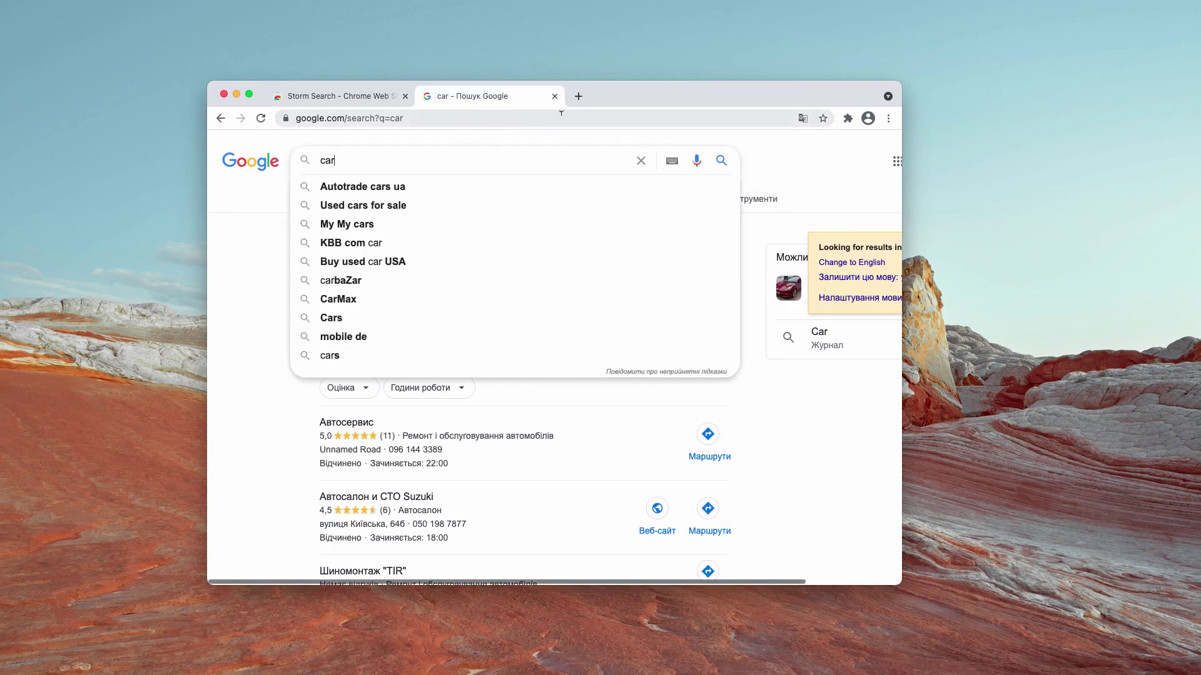
left_click(554, 96)
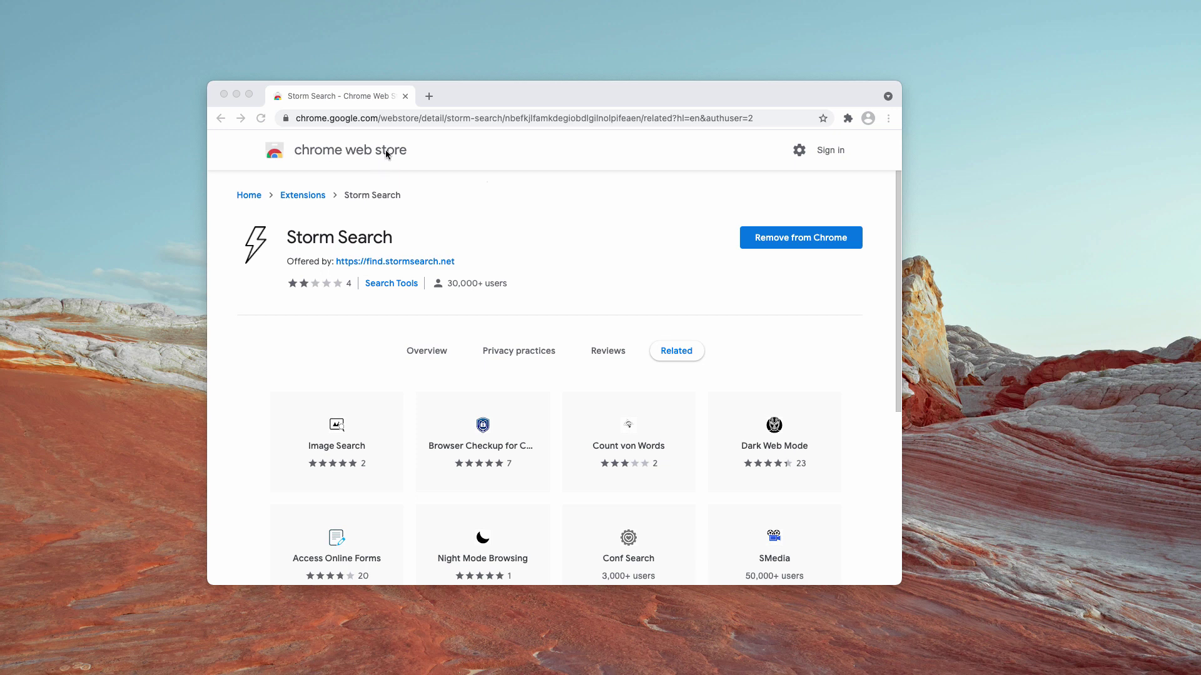
Open the extensions manager and remove the Storm Search extension from the browser.
left_click(691, 179)
left_click(882, 111)
left_click(888, 118)
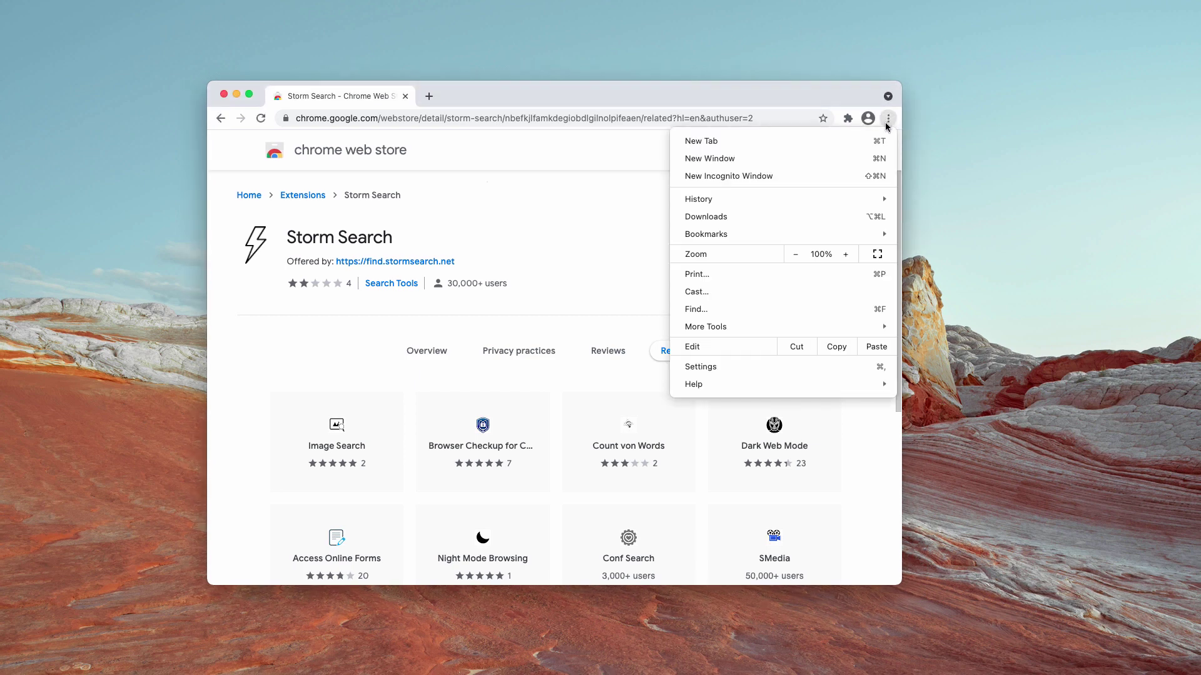
mouse_move(729, 334)
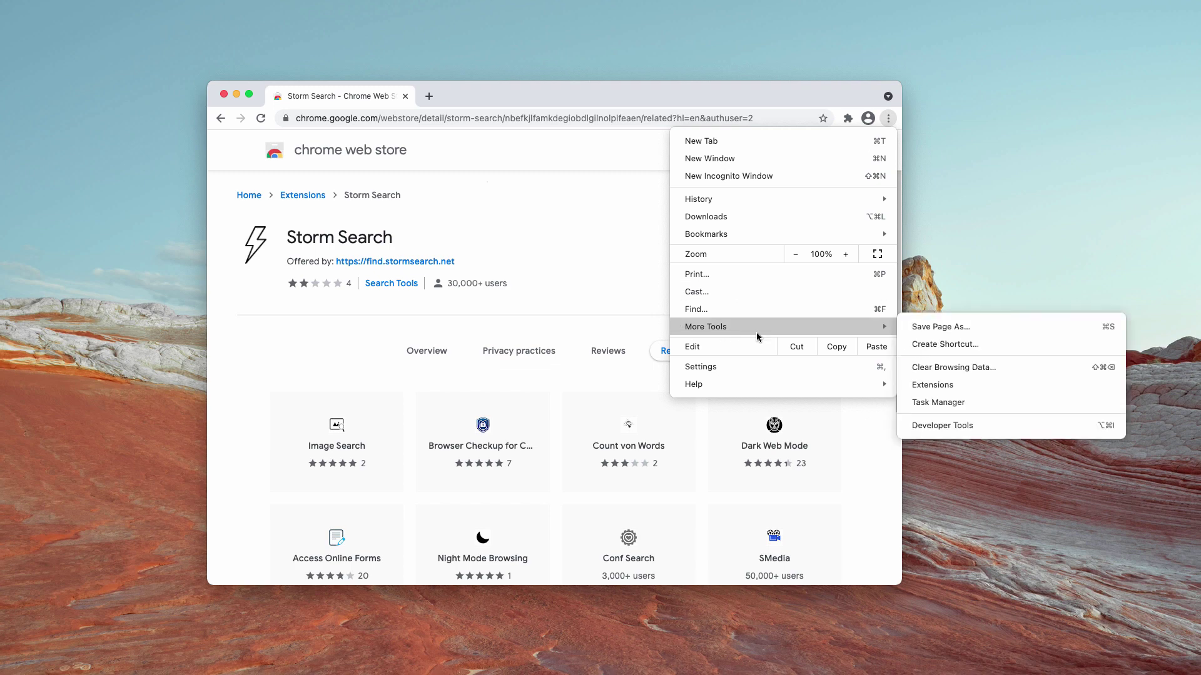
left_click(947, 387)
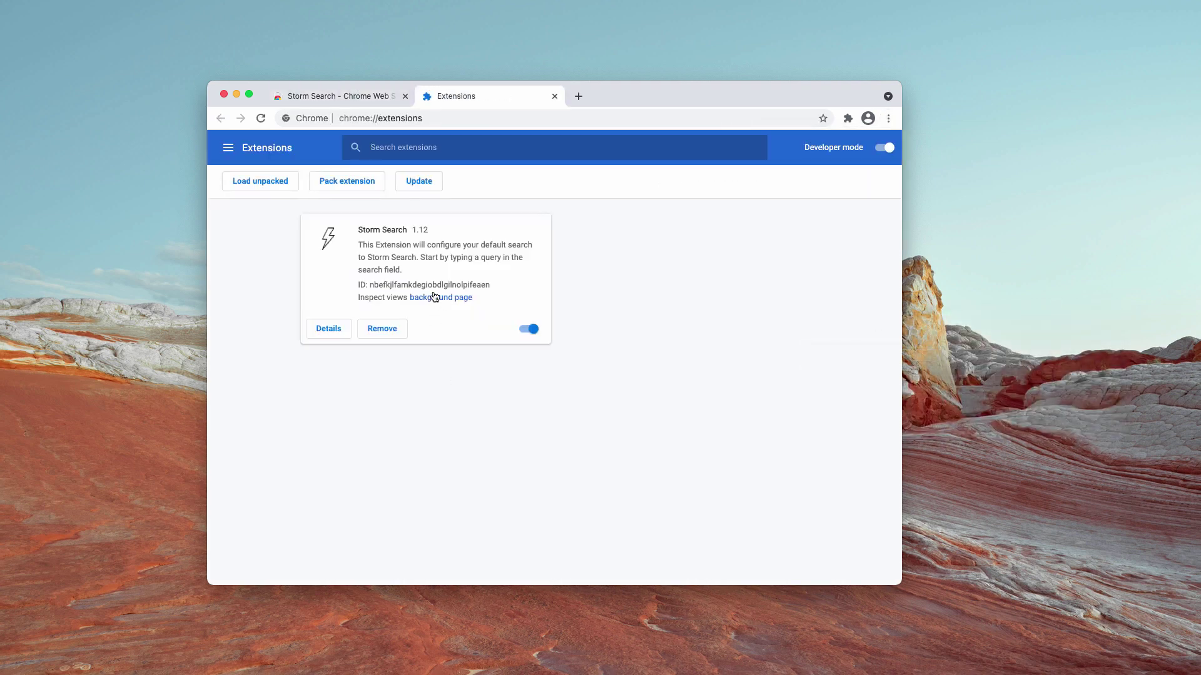
left_click_drag(360, 230, 398, 228)
left_click(747, 276)
left_click(389, 330)
left_click(654, 366)
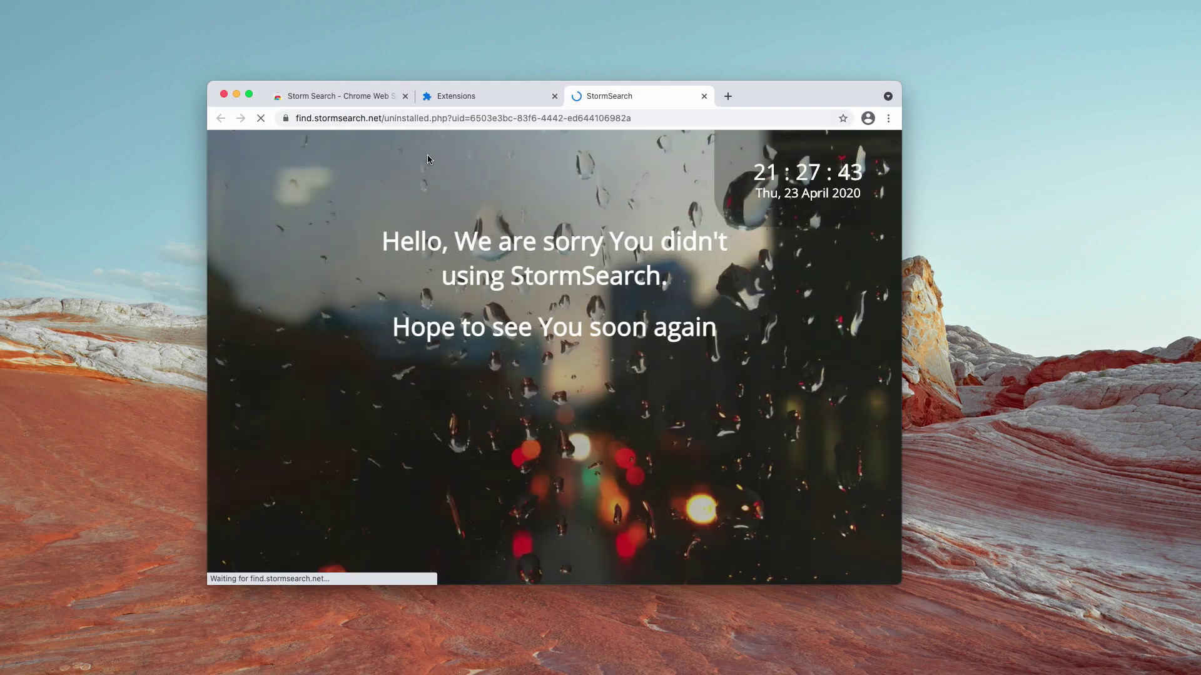
Load combocleaner.com in the current tab and close the web store and Extensions tabs.
type("combocleaner.com")
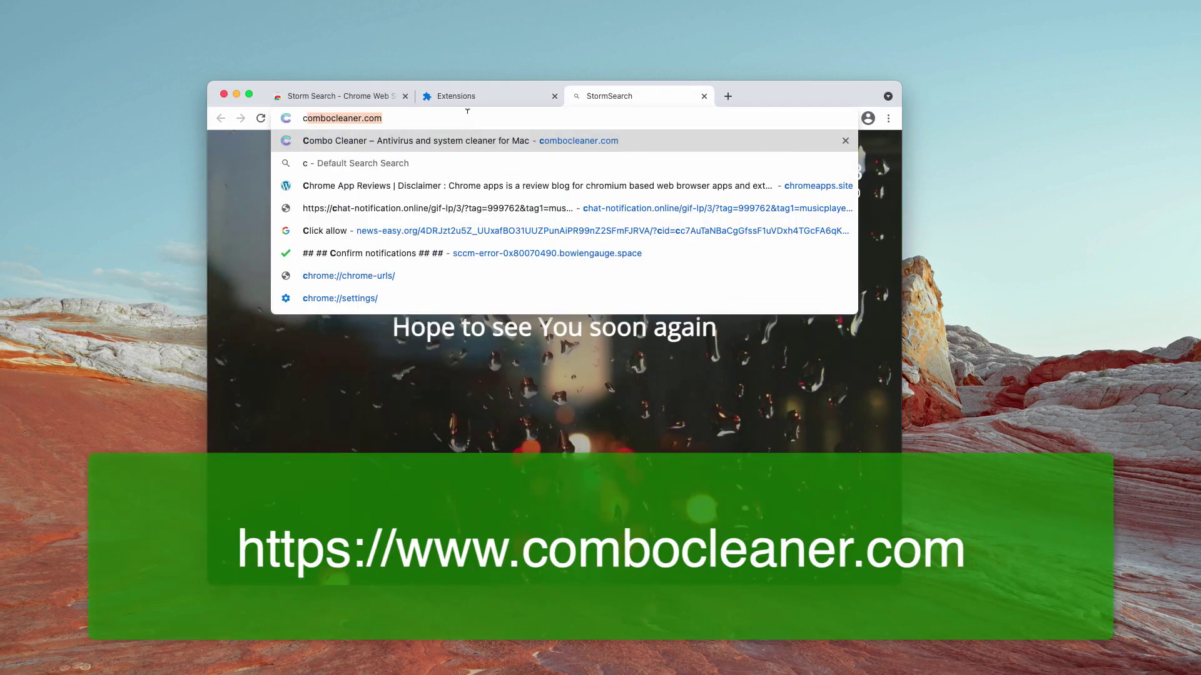
key("Return")
left_click(405, 96)
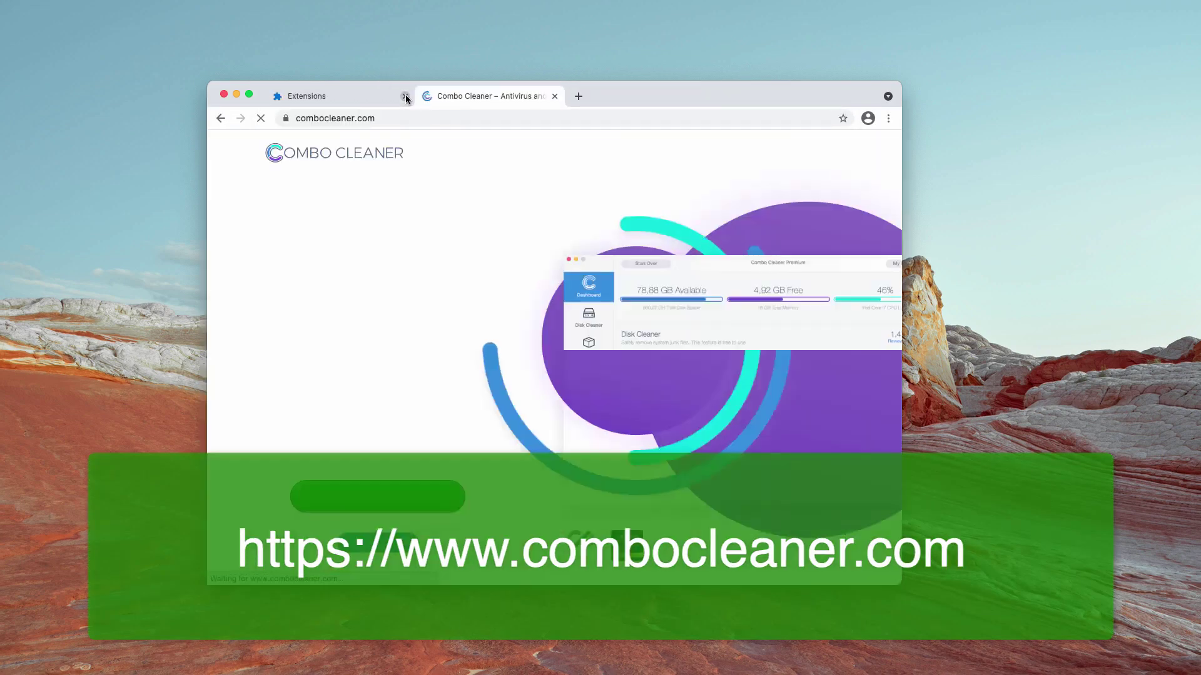
left_click(405, 95)
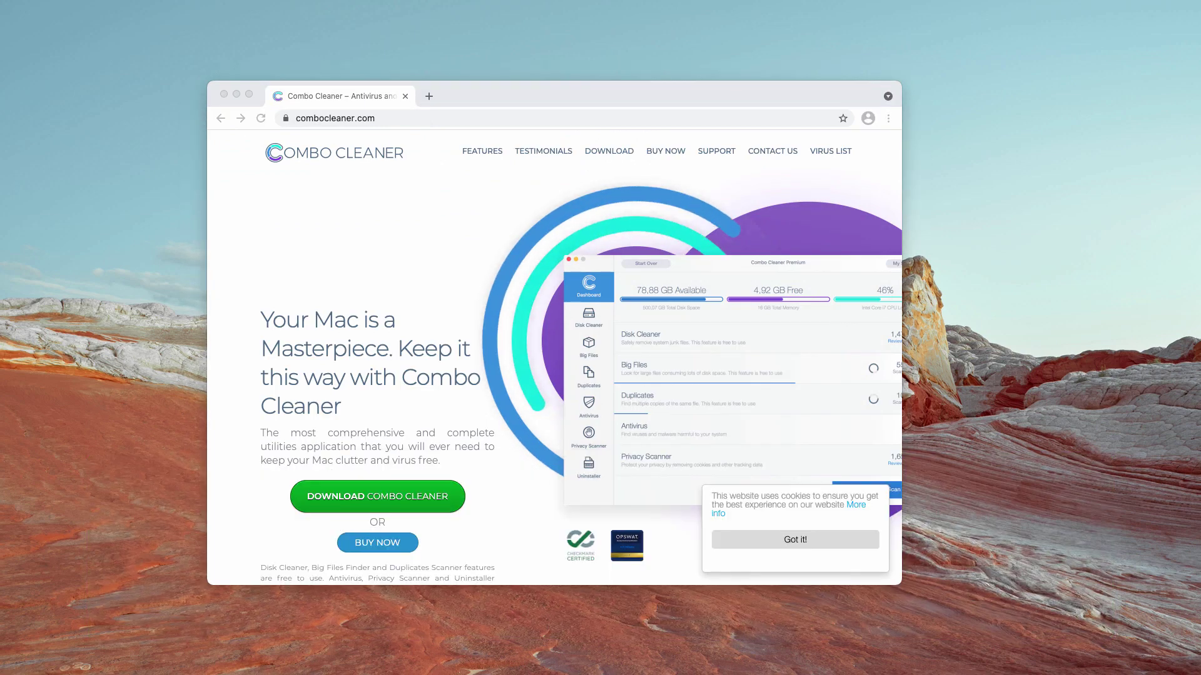
left_click_drag(539, 97, 543, 109)
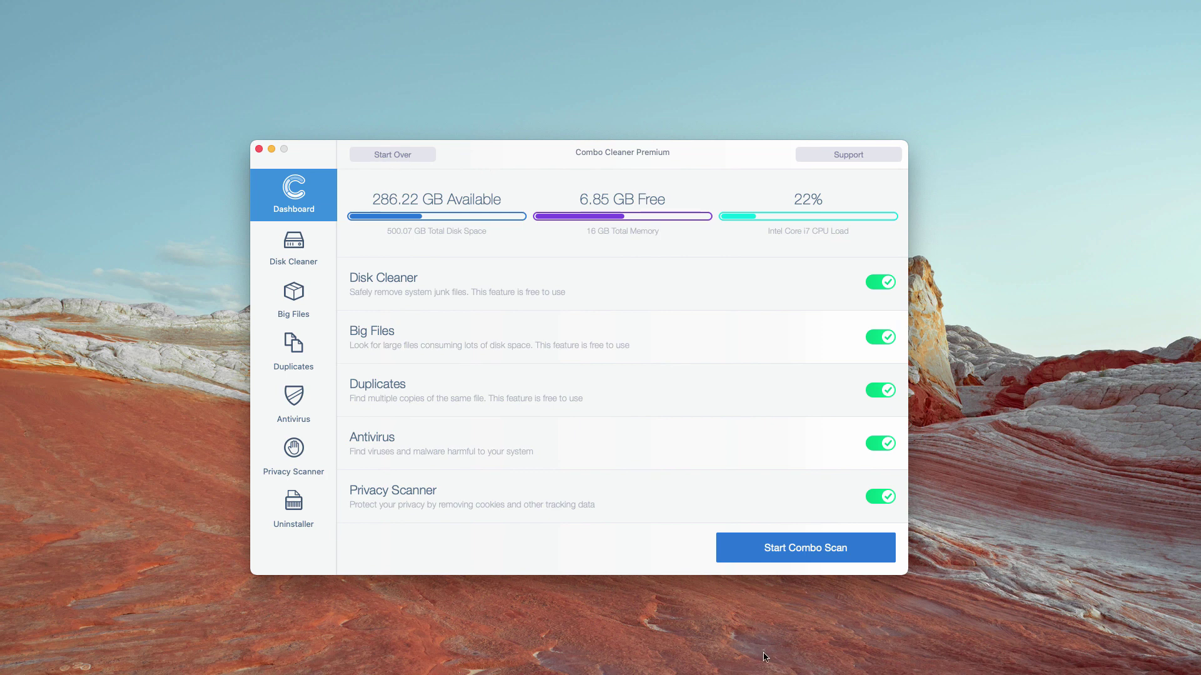
Switch to Combo Cleaner, run a Combo Scan and review the infected files found by the antivirus.
left_click(831, 548)
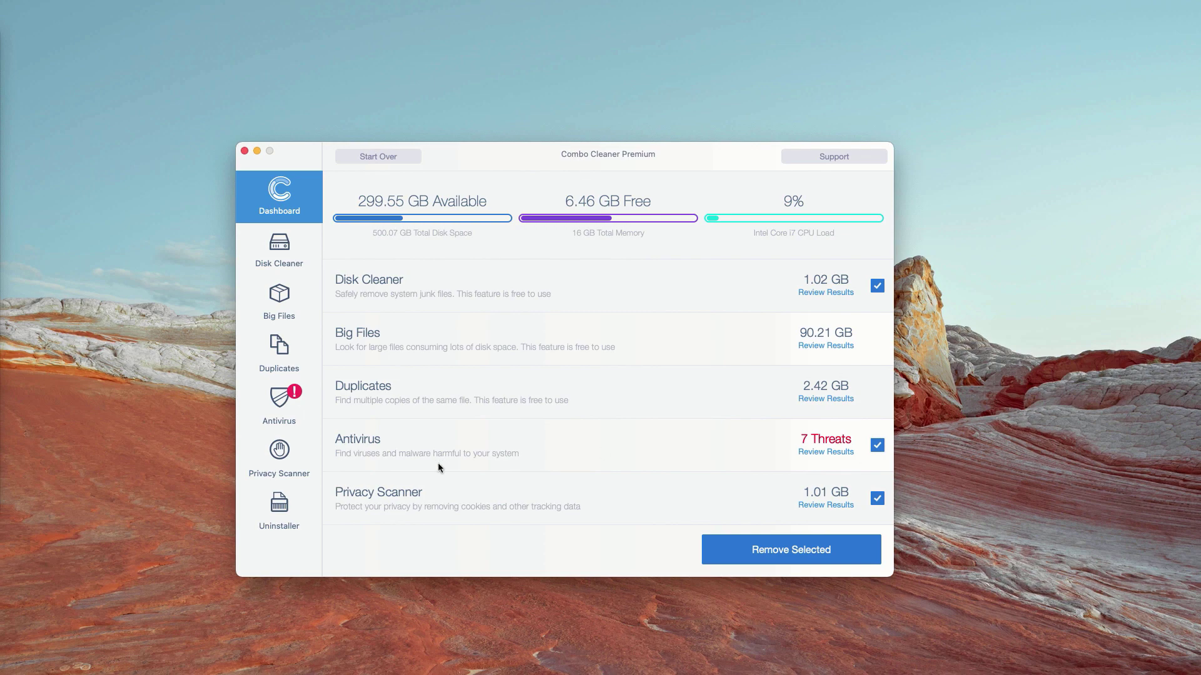
left_click(278, 408)
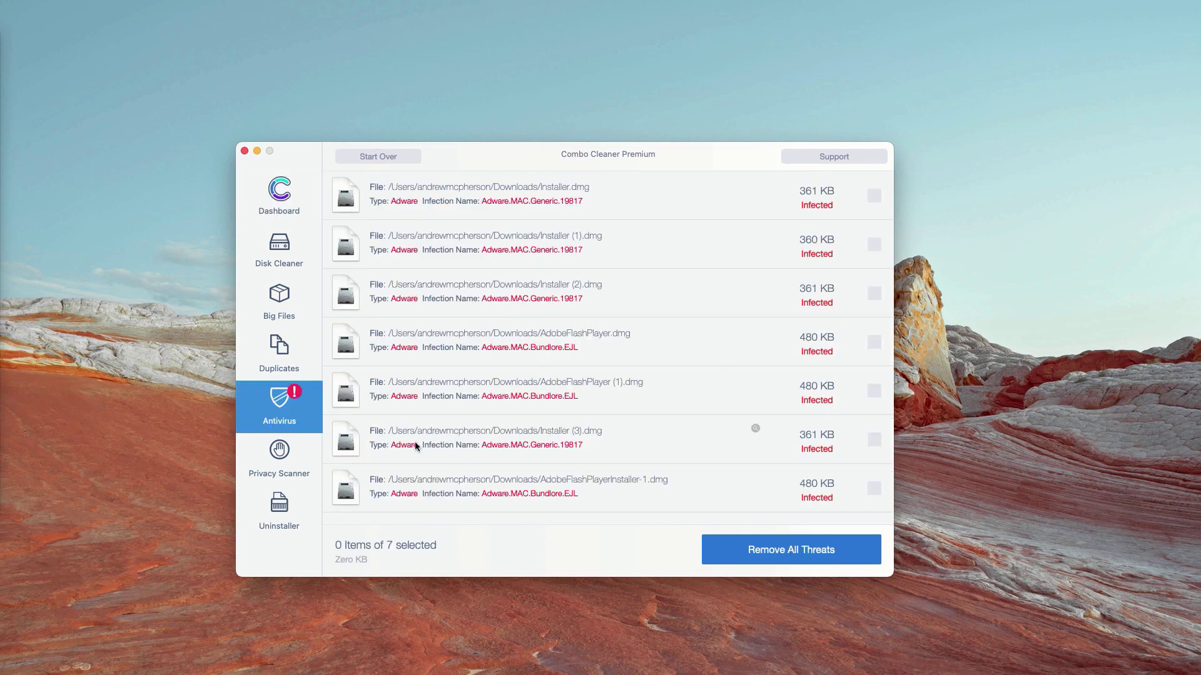
left_click(277, 199)
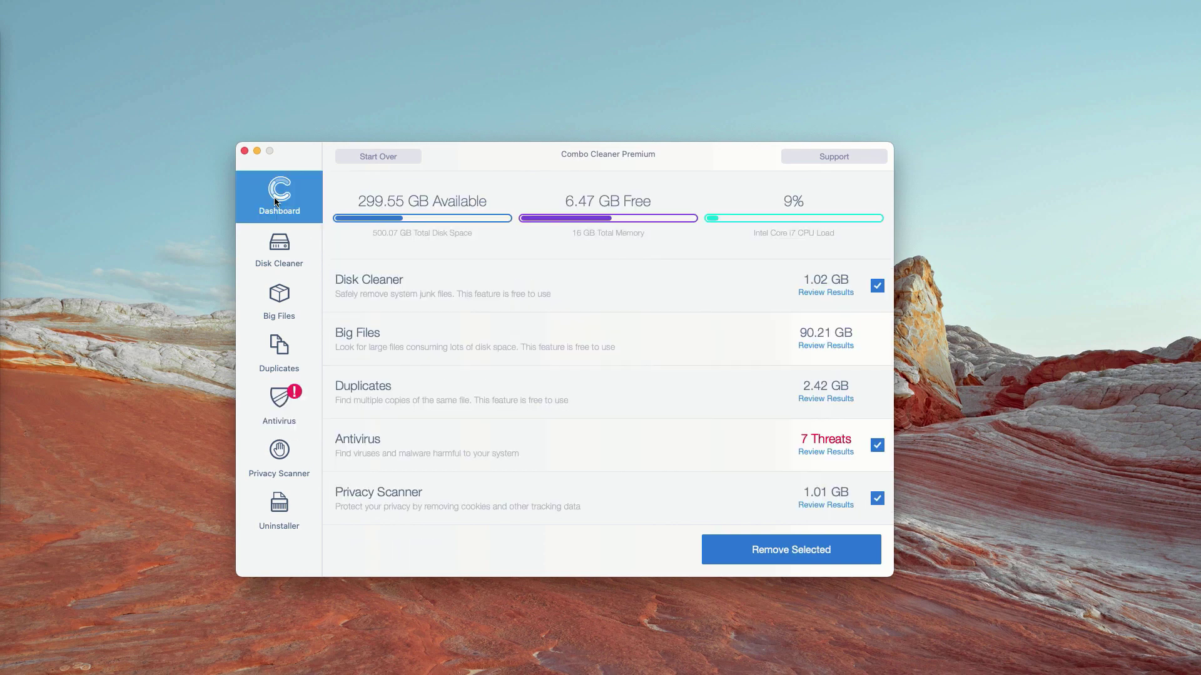
left_click(828, 451)
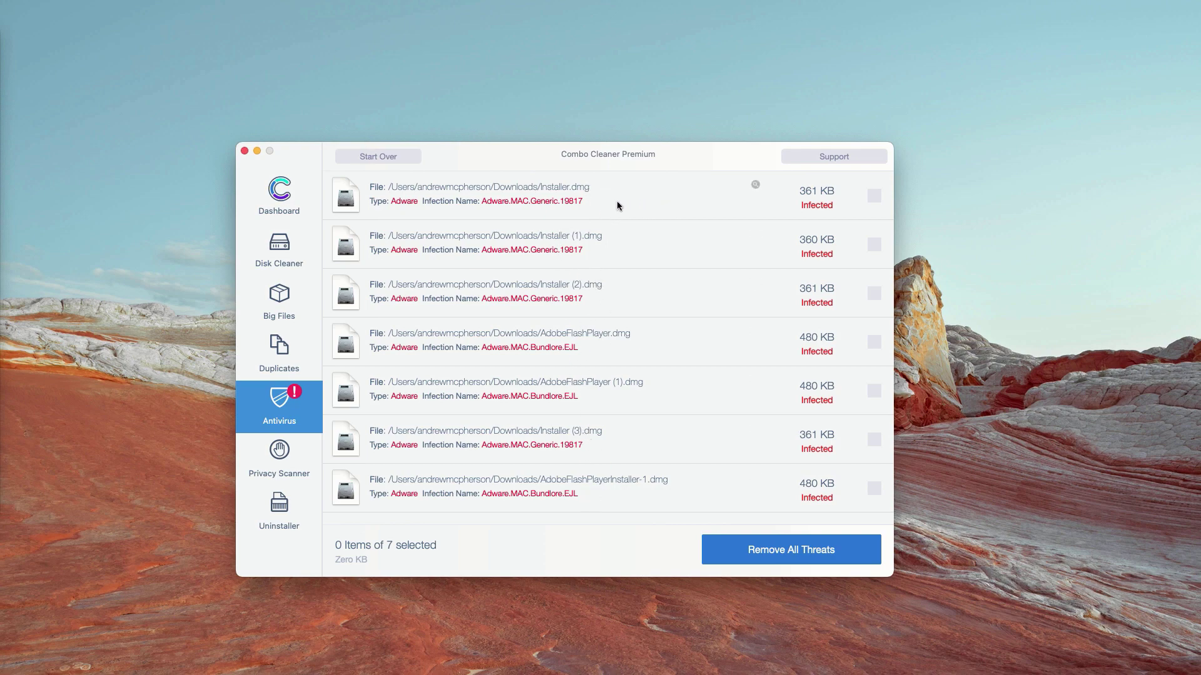
left_click_drag(671, 158, 669, 163)
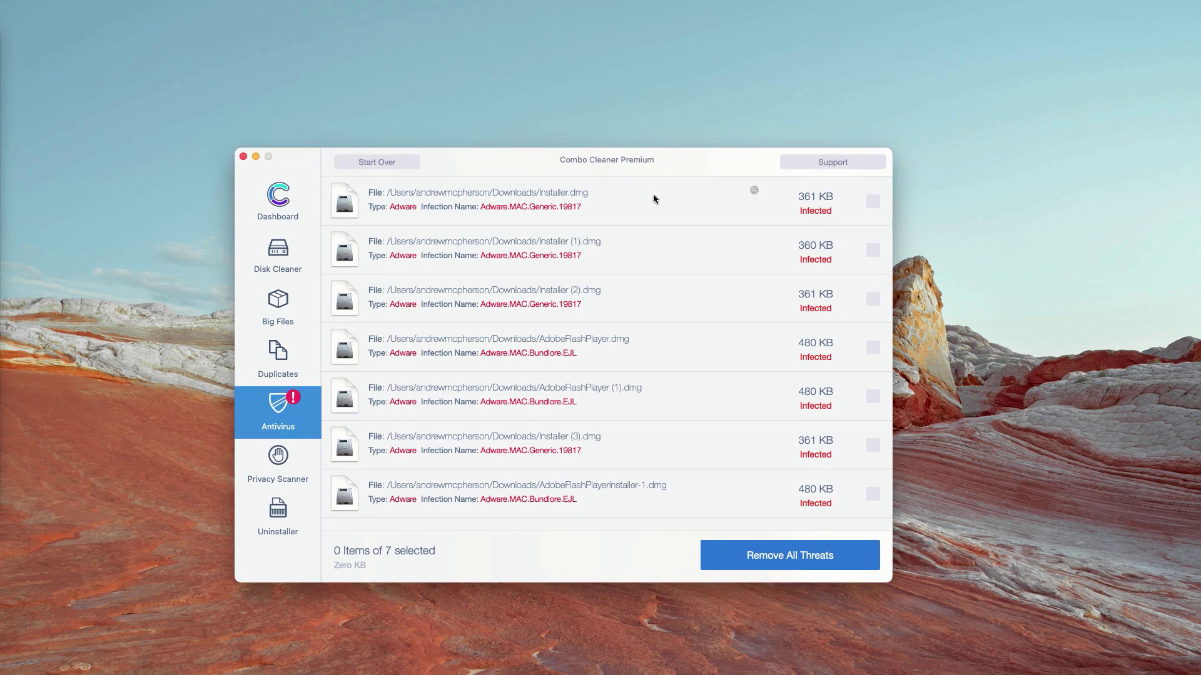
Show the infected Installer.dmg in the Downloads folder, move it to the Trash and close the folder window.
left_click(754, 191)
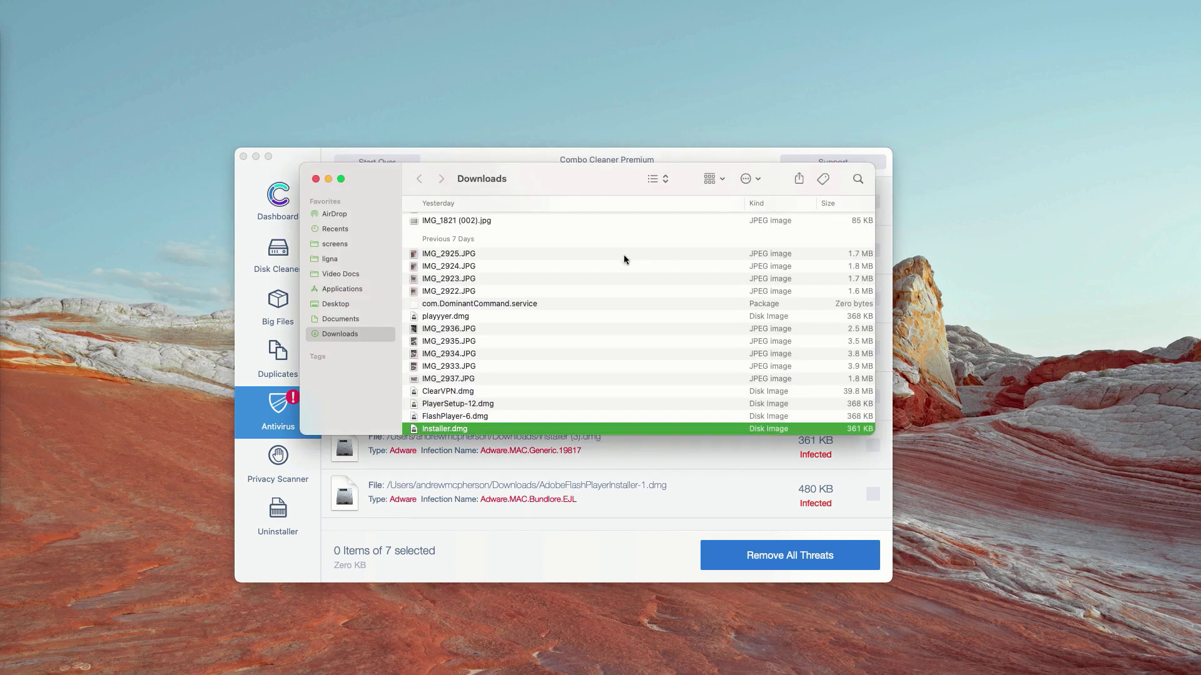
scroll(519, 400, "down", 3)
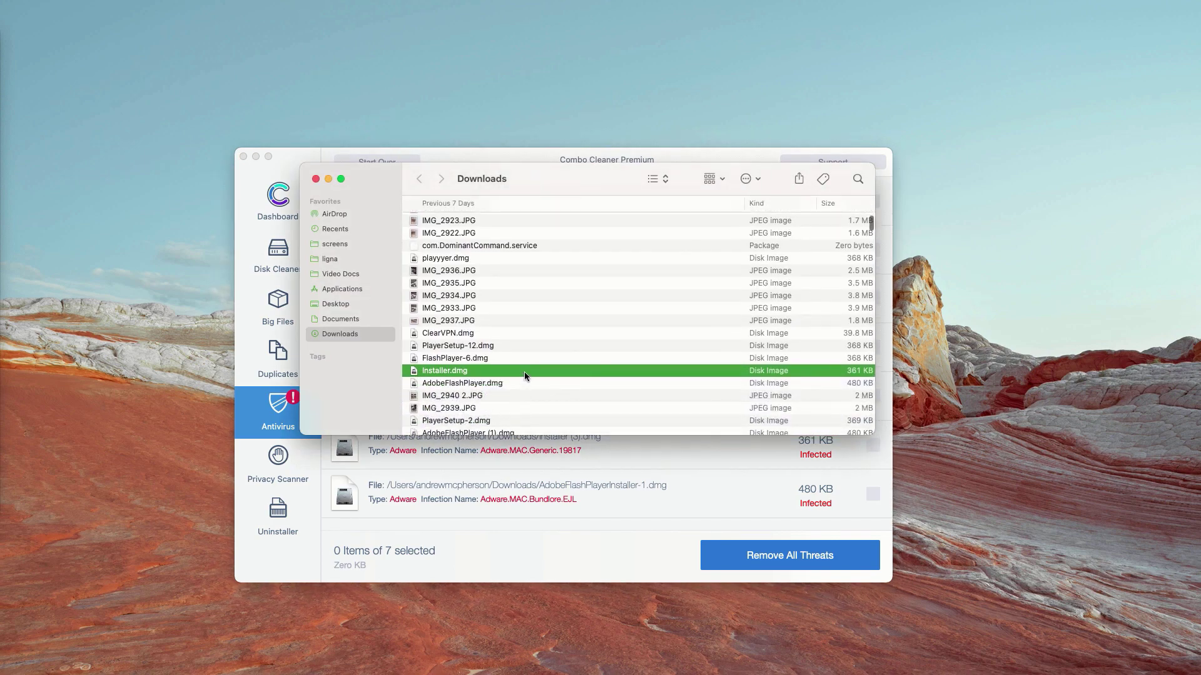
right_click(478, 374)
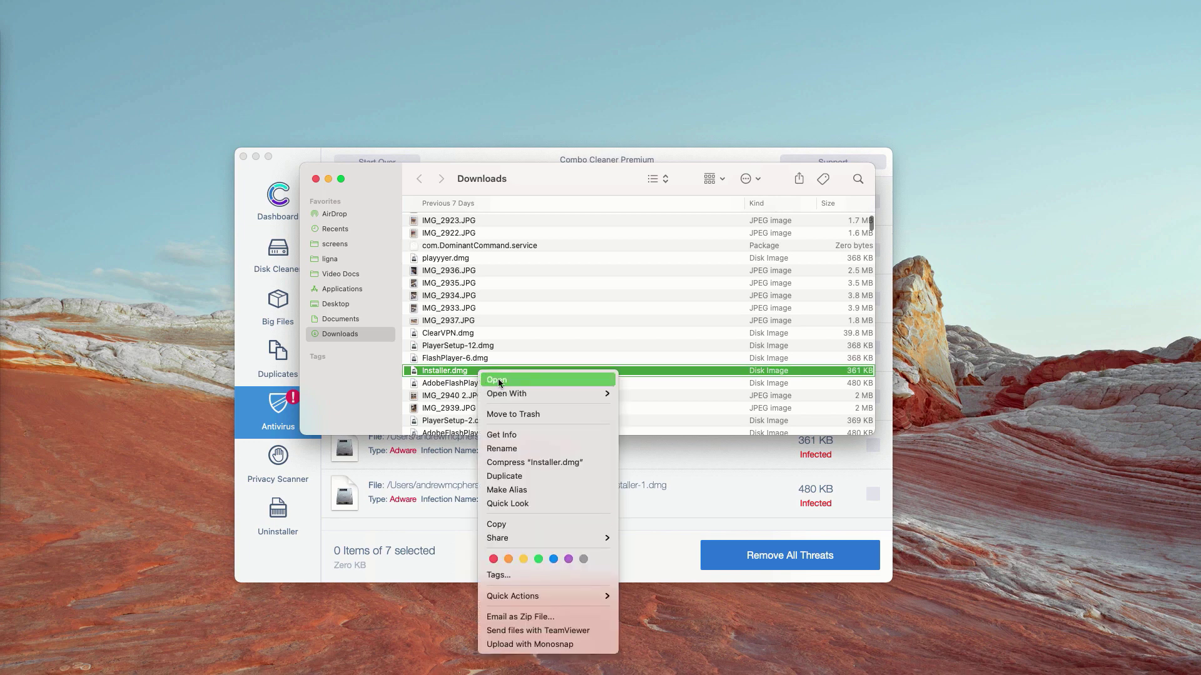
left_click(497, 414)
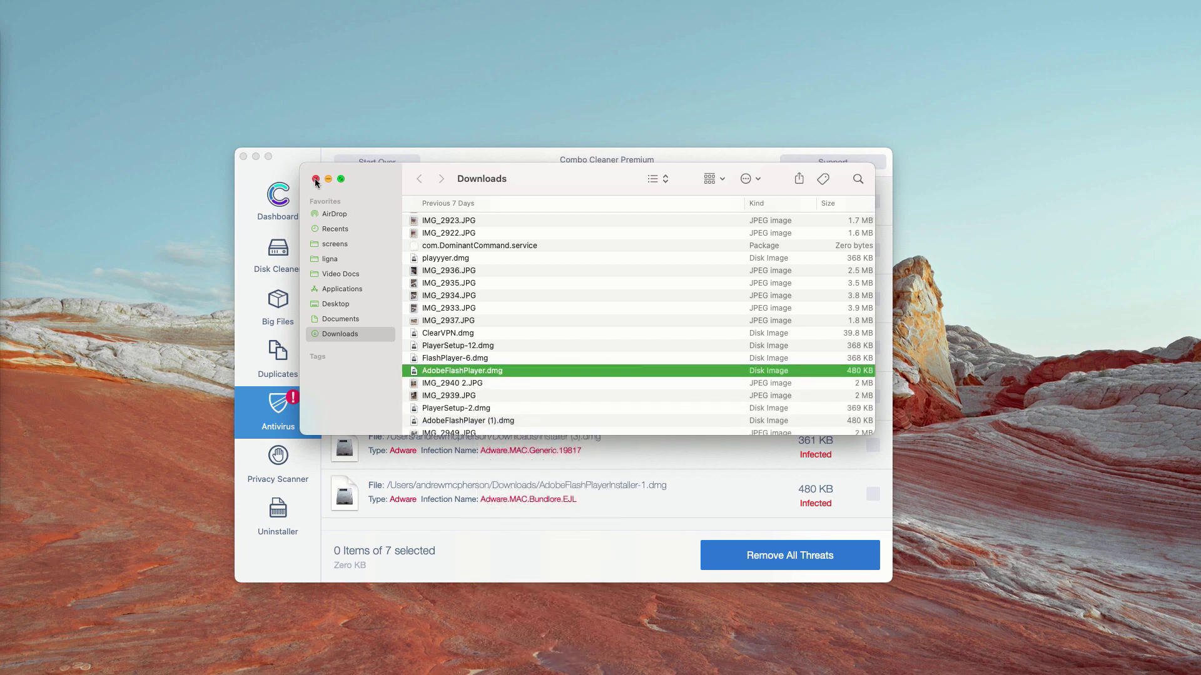
left_click(316, 179)
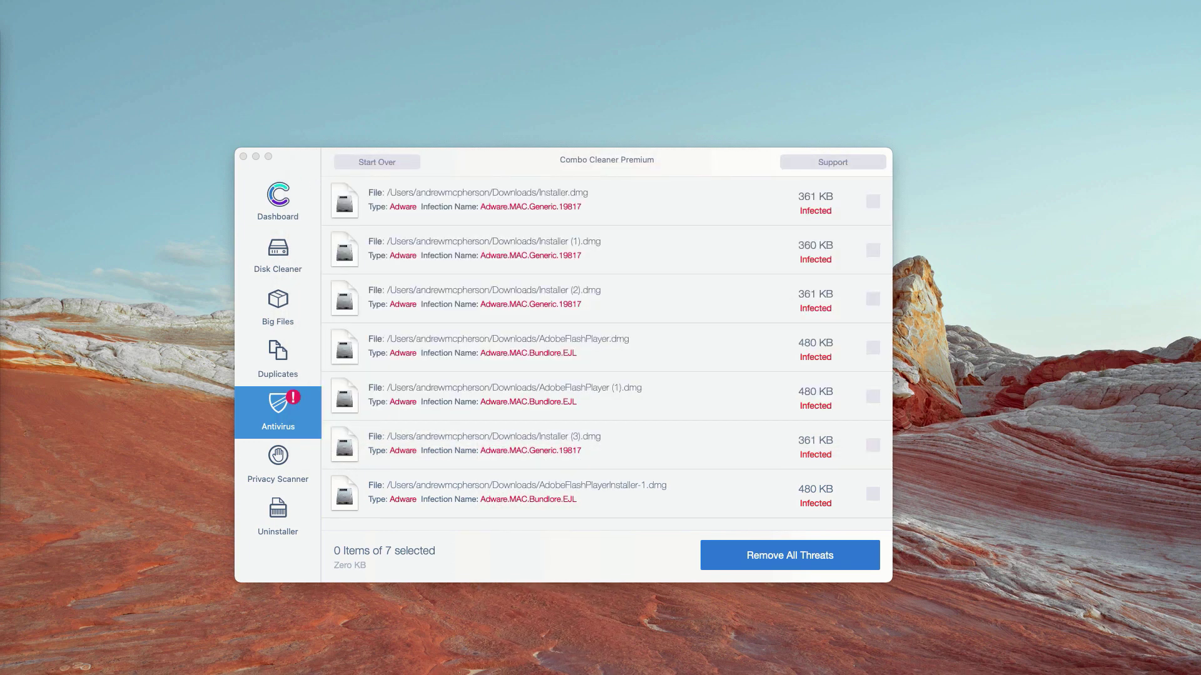
Show the infected Installer (1).dmg in Downloads, try to move it to the Trash and close the folder window.
left_click(753, 239)
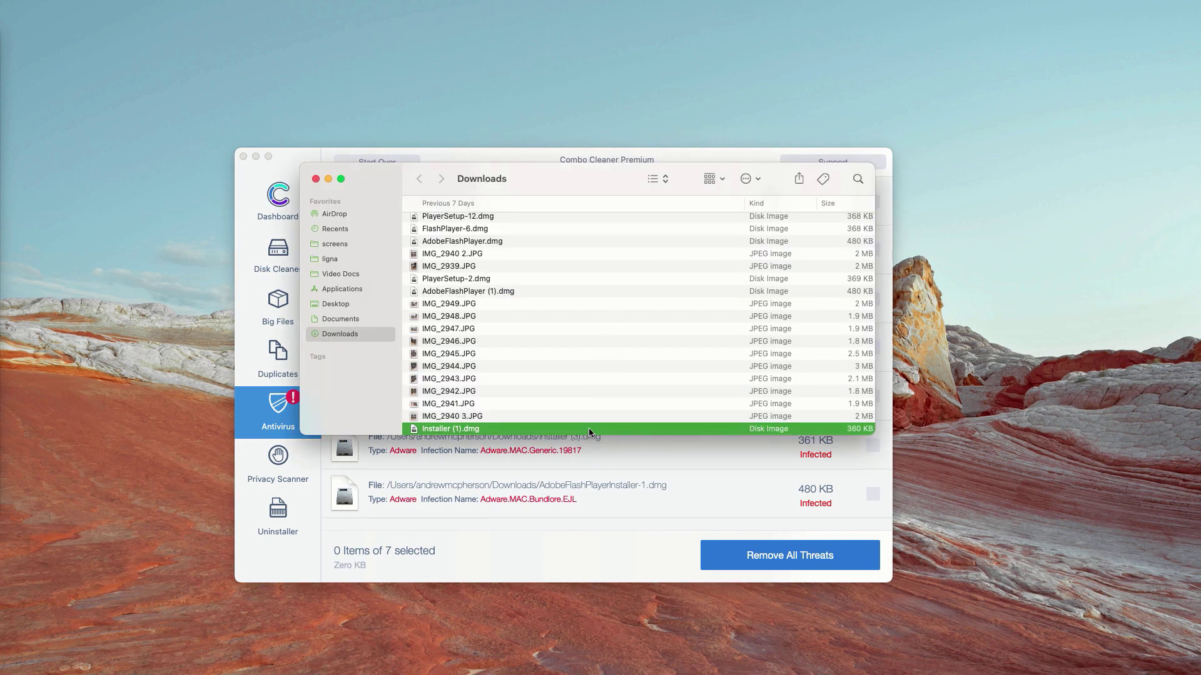
right_click(589, 431)
left_click(617, 430)
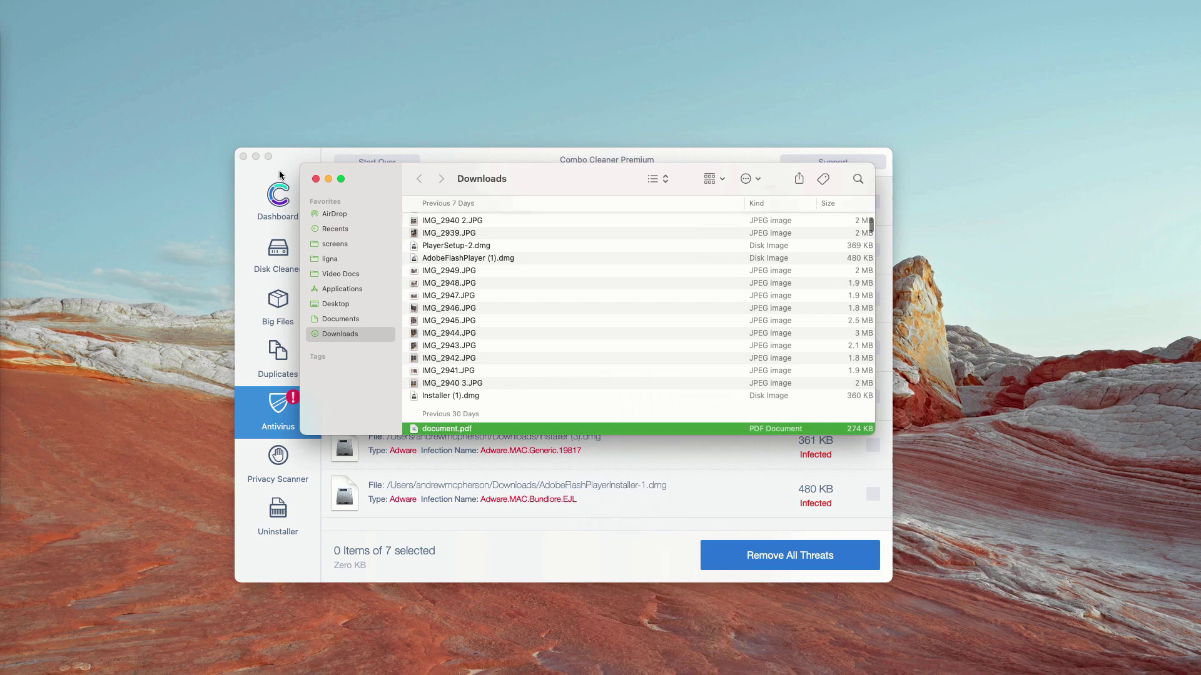
left_click(315, 180)
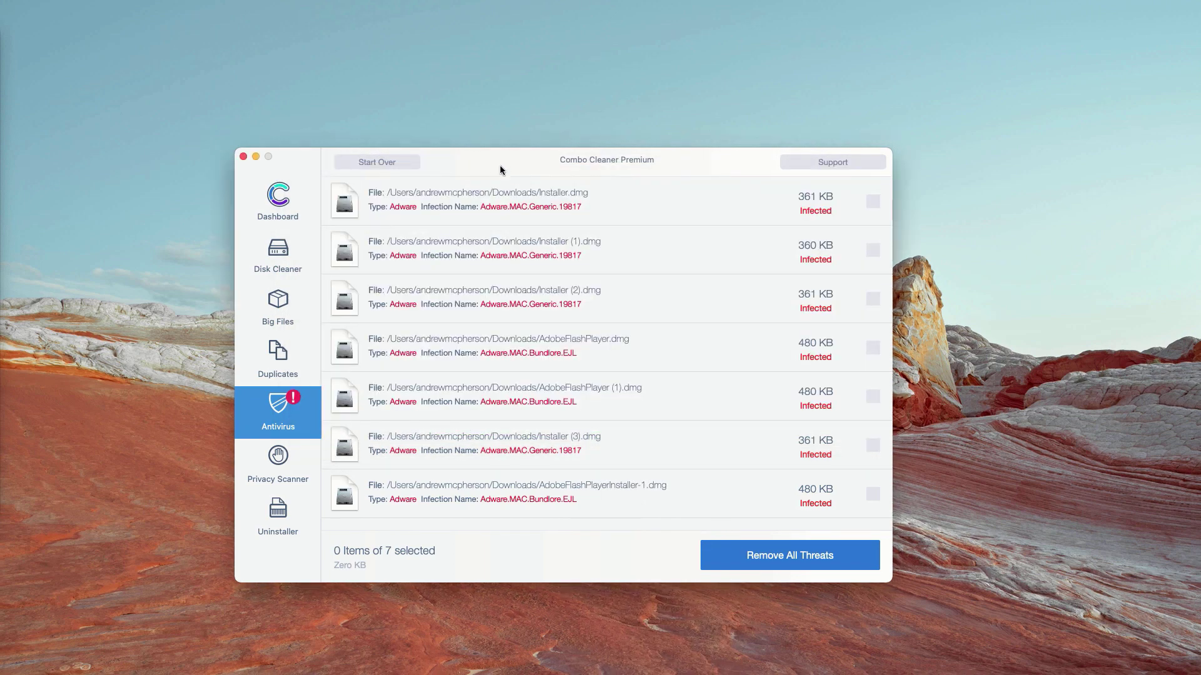